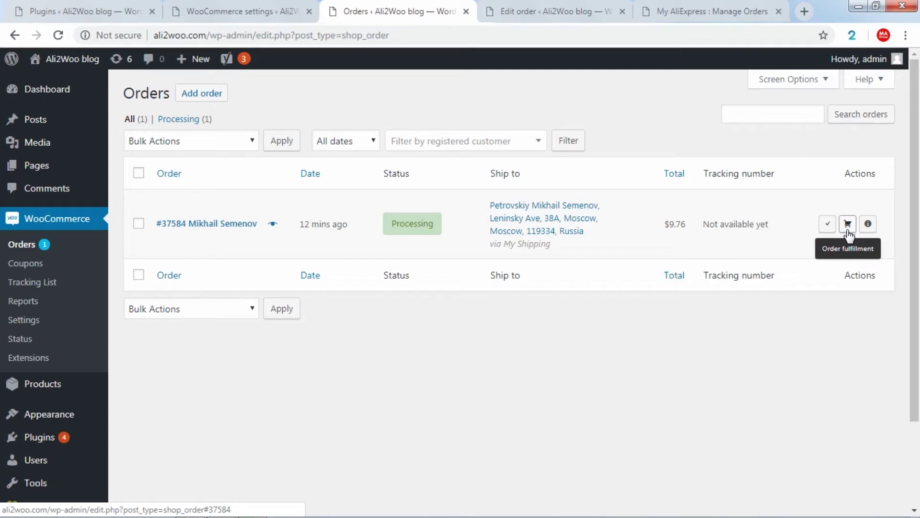
Reload the Orders list, run Tracking Sync on order #37584, then reload to check.
{"action": "left_click", "coordinate": [59, 35]}
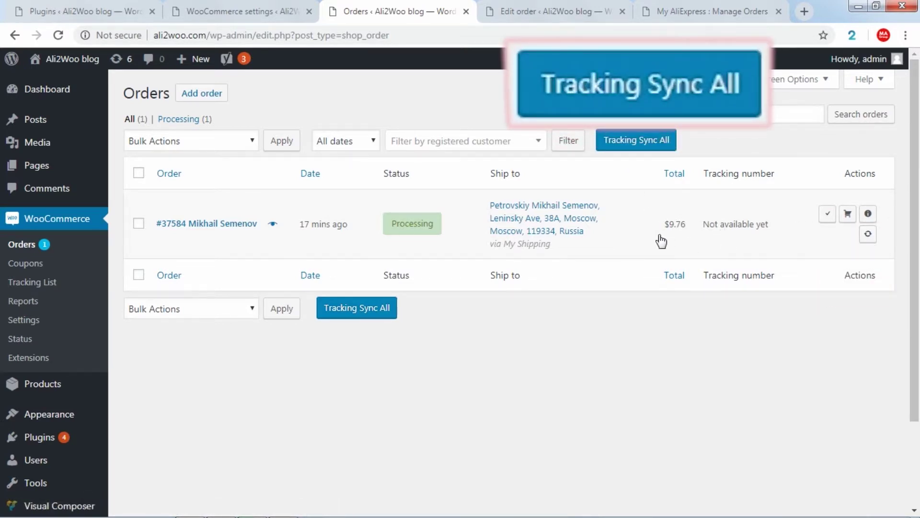
{"action": "left_click", "coordinate": [867, 239]}
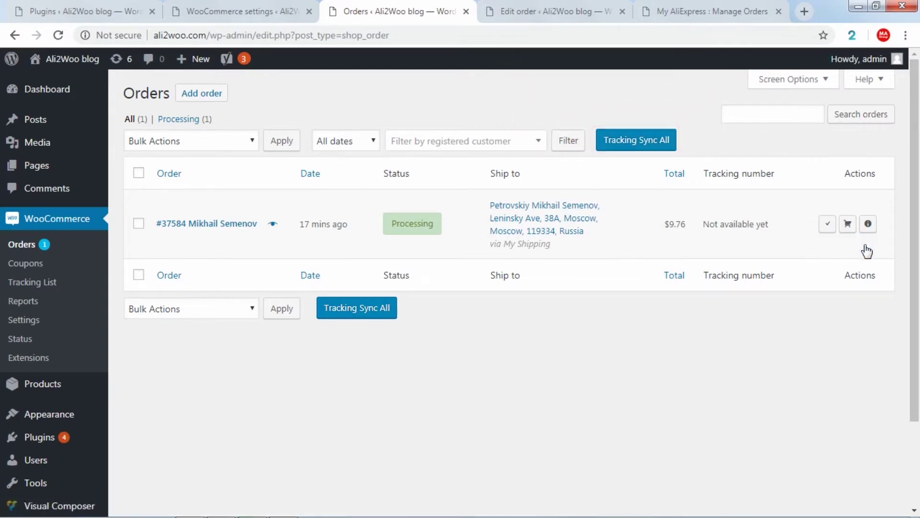
{"action": "left_click", "coordinate": [582, 106]}
{"action": "left_click", "coordinate": [58, 35]}
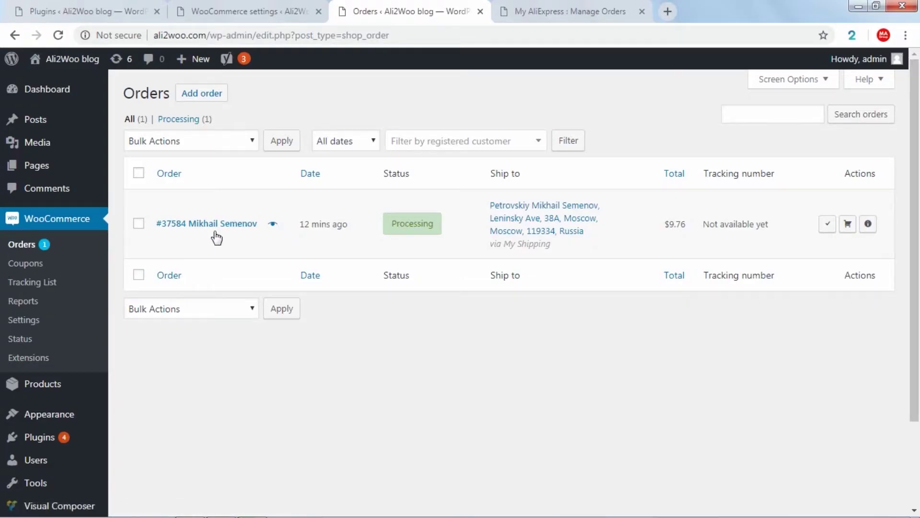
Open order #37584 in a new tab and return to the AliExpress order list.
{"action": "right_click", "coordinate": [214, 231]}
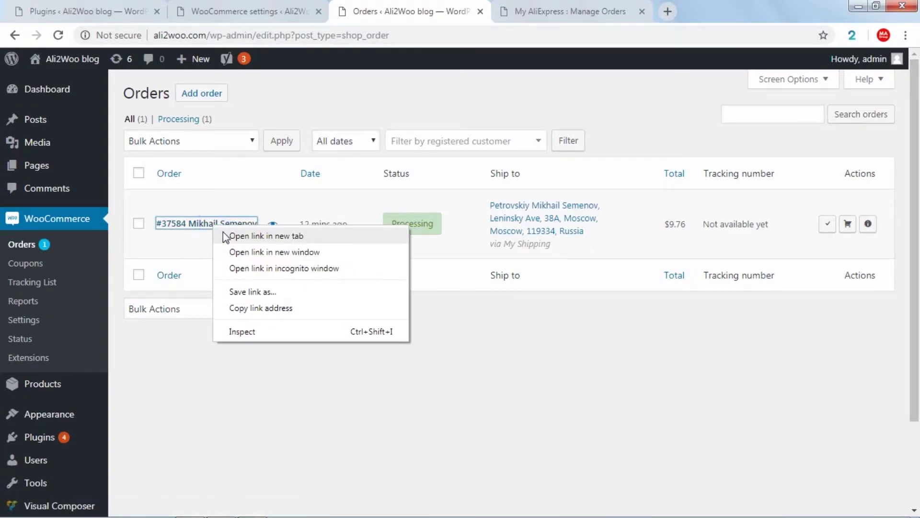
{"action": "left_click", "coordinate": [224, 236]}
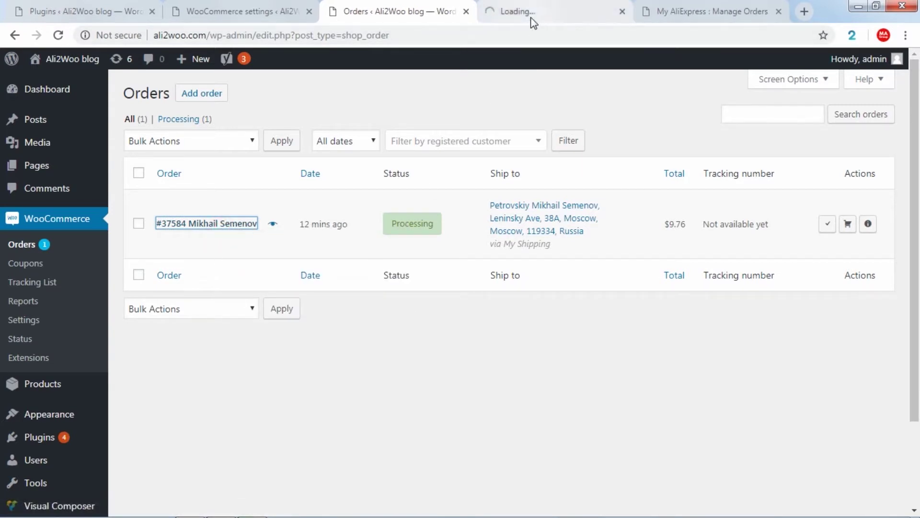
{"action": "left_click", "coordinate": [681, 10]}
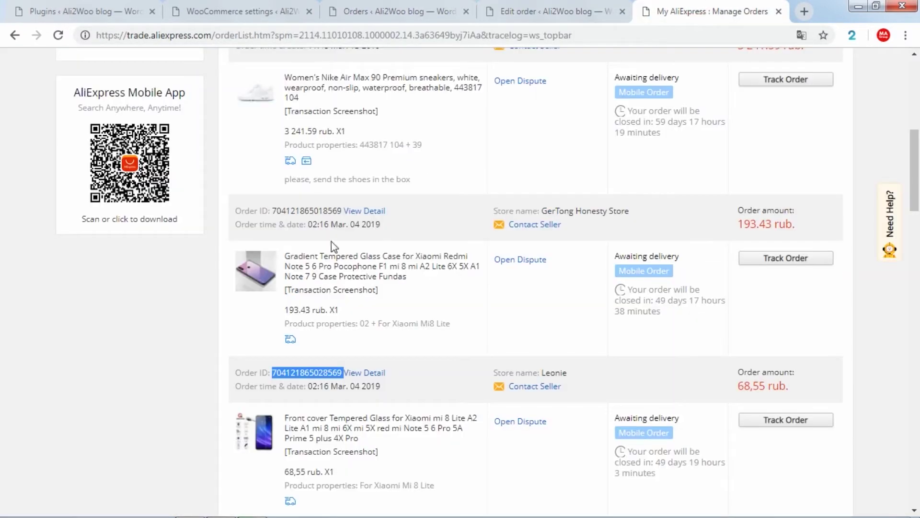
{"action": "double_click", "coordinate": [309, 211]}
{"action": "right_click", "coordinate": [307, 210]}
{"action": "left_click", "coordinate": [320, 223]}
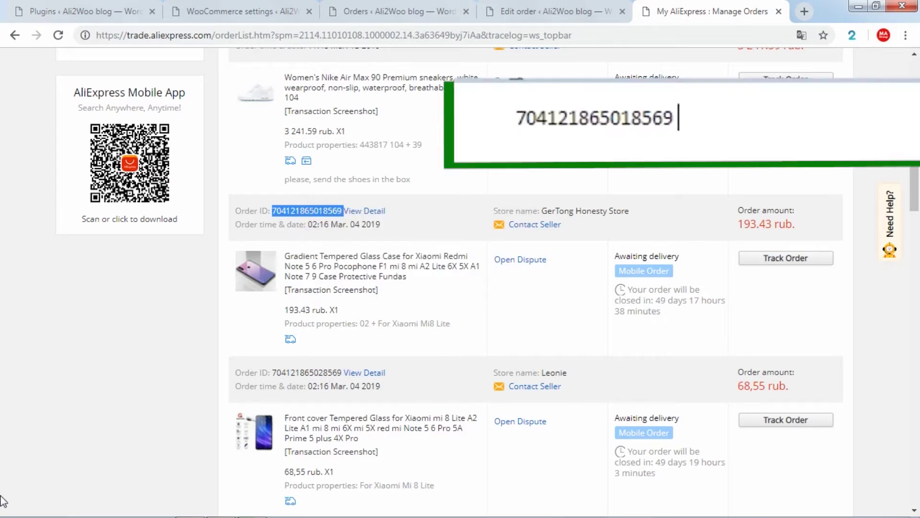
{"action": "double_click", "coordinate": [307, 372]}
{"action": "right_click", "coordinate": [306, 373]}
{"action": "left_click", "coordinate": [314, 381]}
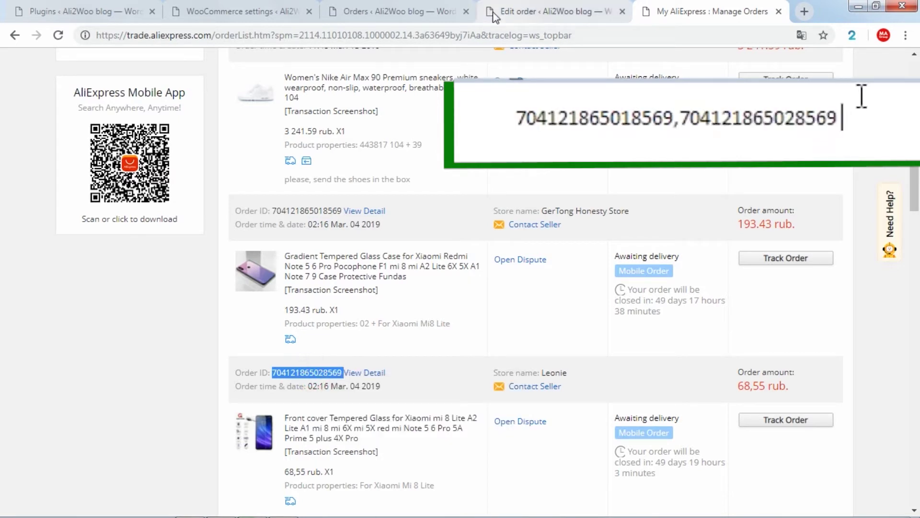
{"action": "left_click_drag", "start_coordinate": [849, 118], "coordinate": [516, 120]}
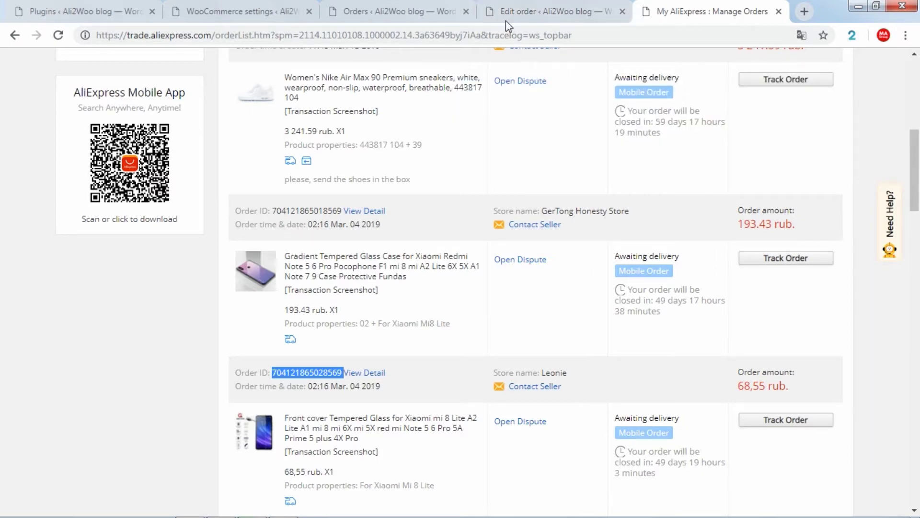
{"action": "left_click", "coordinate": [508, 14]}
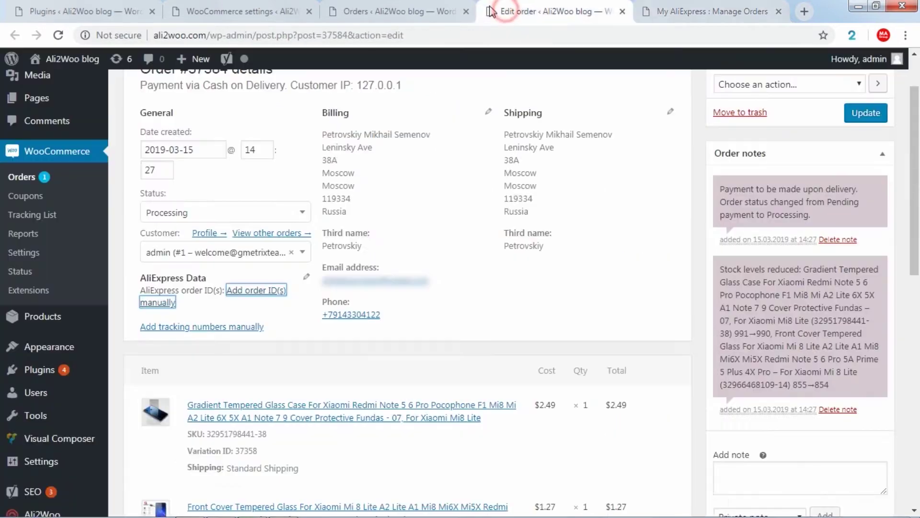
{"action": "left_click", "coordinate": [267, 293]}
{"action": "right_click", "coordinate": [385, 109]}
{"action": "left_click", "coordinate": [408, 174]}
{"action": "left_click", "coordinate": [523, 148]}
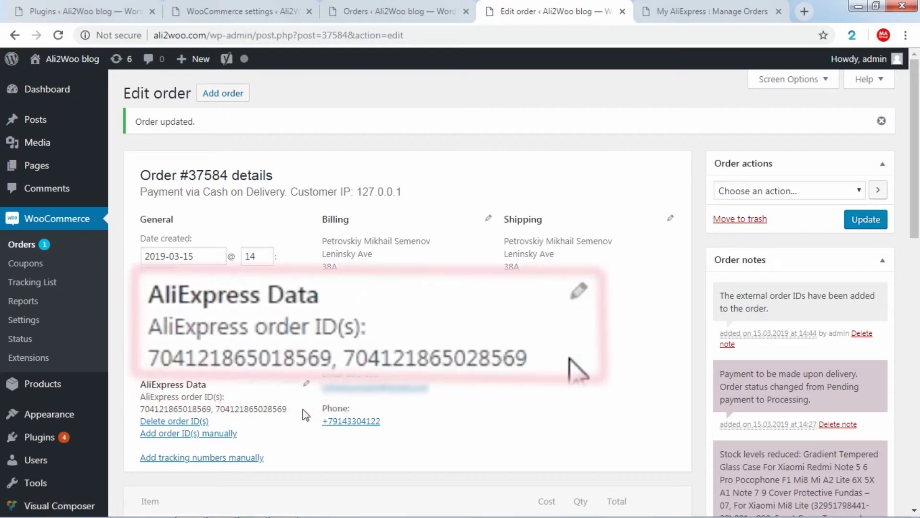
Go back to the AliExpress orders list and scroll through the orders.
{"action": "key", "text": "ctrl+Tab"}
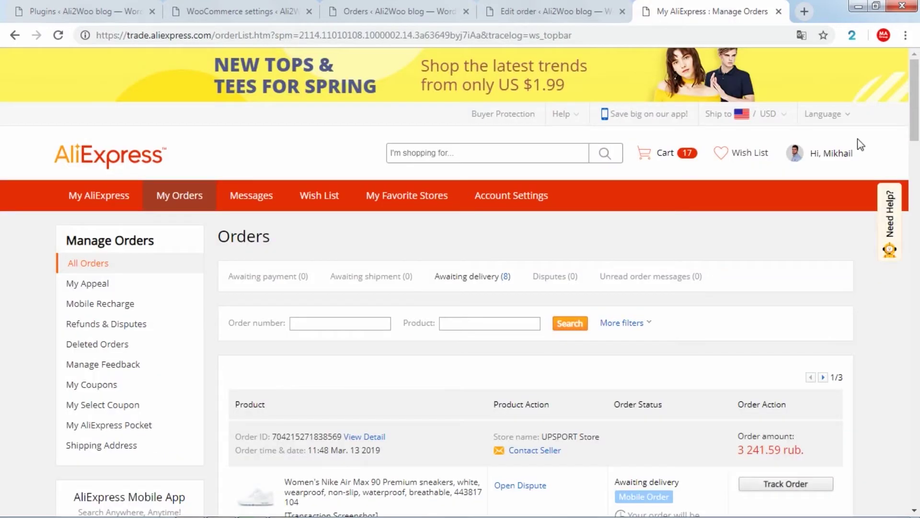
{"action": "mouse_move", "coordinate": [837, 143]}
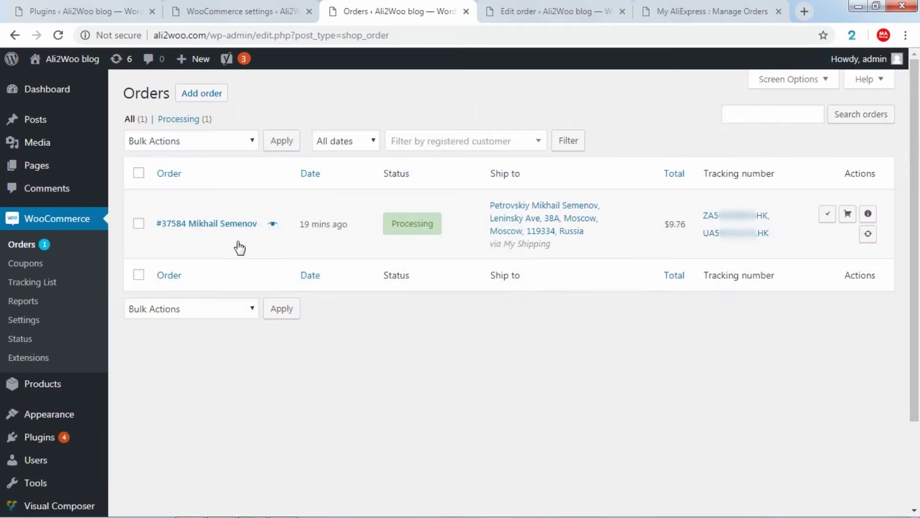
{"action": "scroll", "coordinate": [238, 247], "scroll_direction": "down", "scroll_amount": 3}
Open Ali2Woo Settings in a new tab and expand the Tracking Code Order Status dropdown.
{"action": "mouse_move", "coordinate": [120, 460]}
{"action": "right_click", "coordinate": [137, 411]}
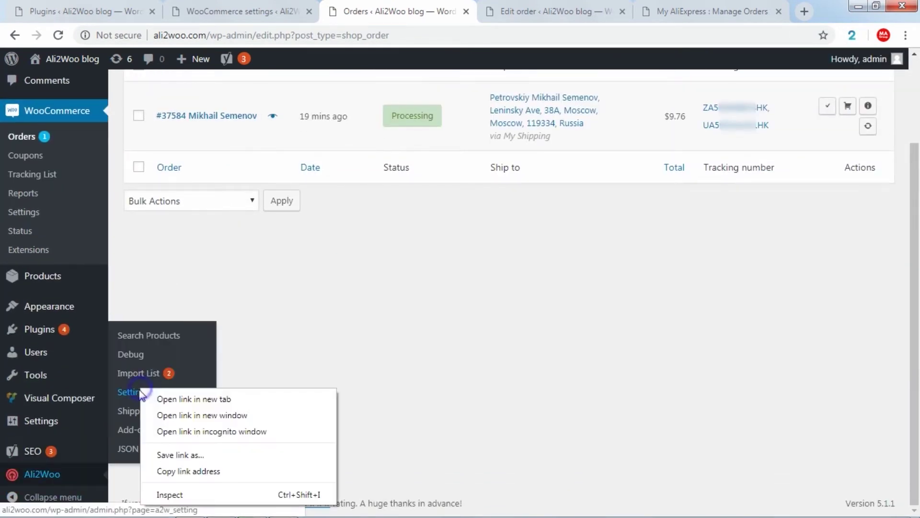
{"action": "left_click", "coordinate": [168, 404]}
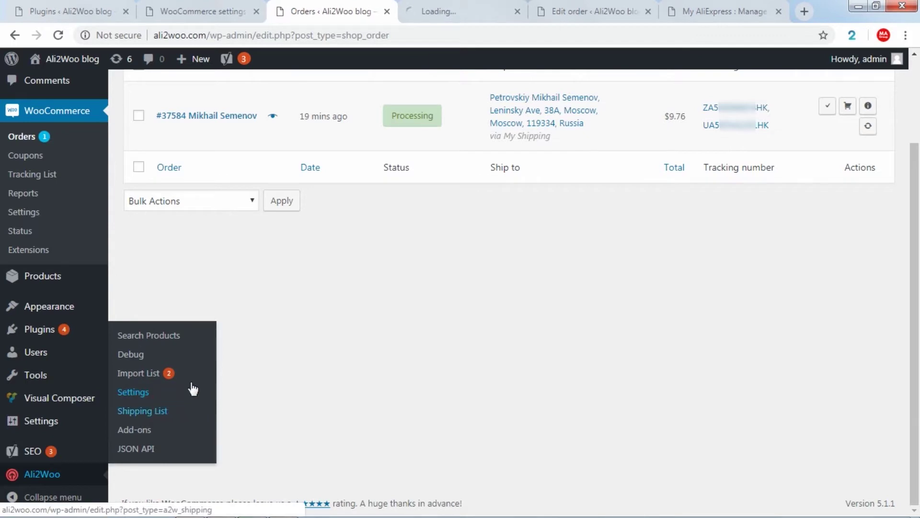
{"action": "left_click", "coordinate": [433, 10]}
{"action": "scroll", "coordinate": [427, 258], "scroll_direction": "down", "scroll_amount": 8}
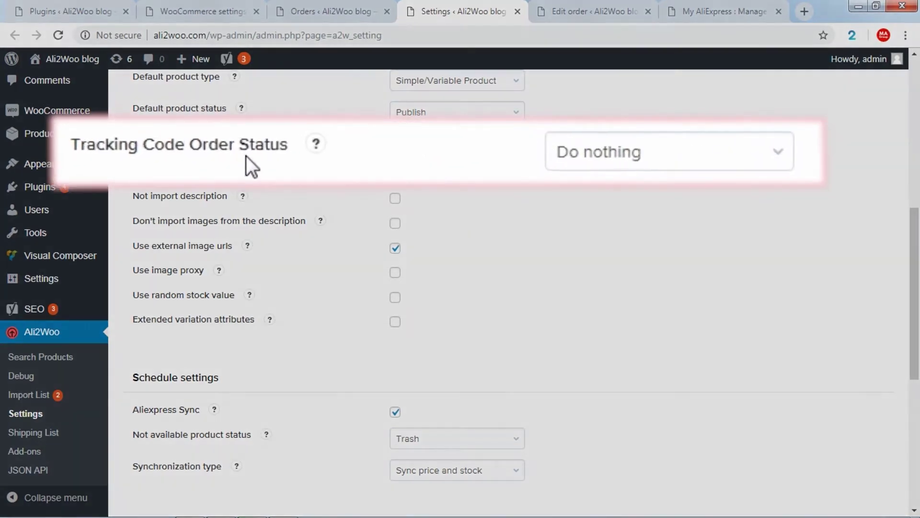
{"action": "mouse_move", "coordinate": [266, 140]}
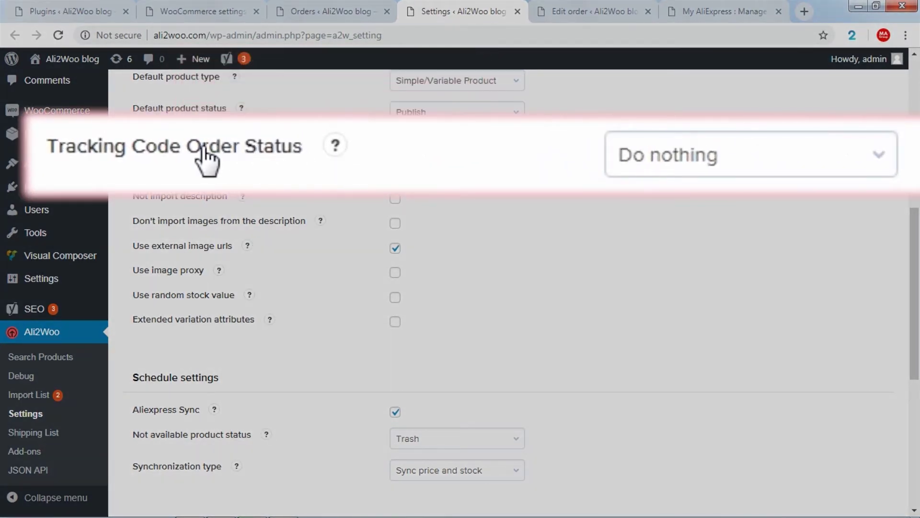
{"action": "left_click", "coordinate": [667, 159]}
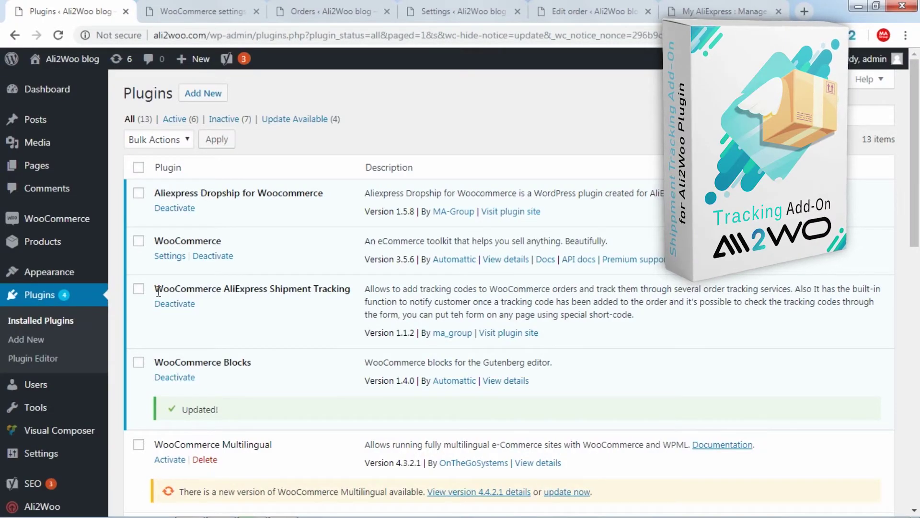
Drag-select text on the Installed Plugins page.
{"action": "left_click_drag", "start_coordinate": [155, 289], "coordinate": [352, 285]}
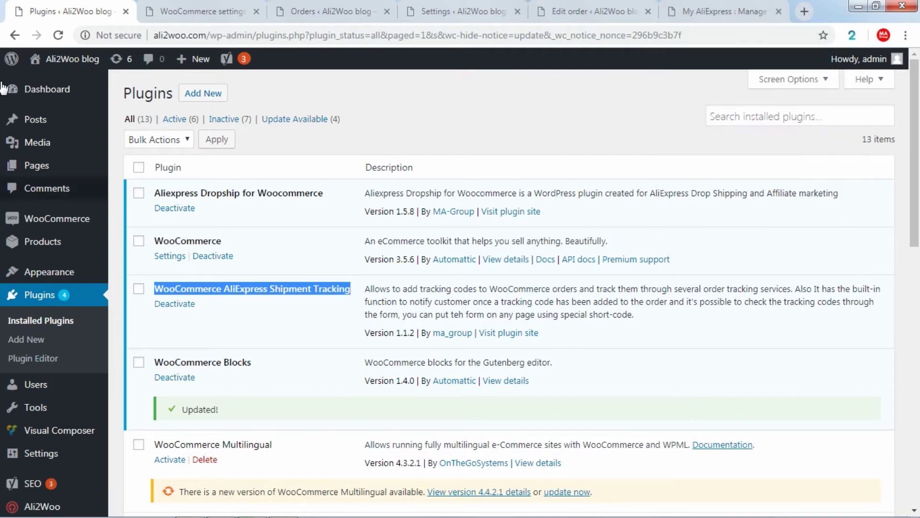
Go to the WooCommerce AliExpress tracking settings and expand the Tracking service list.
{"action": "left_click", "coordinate": [206, 13]}
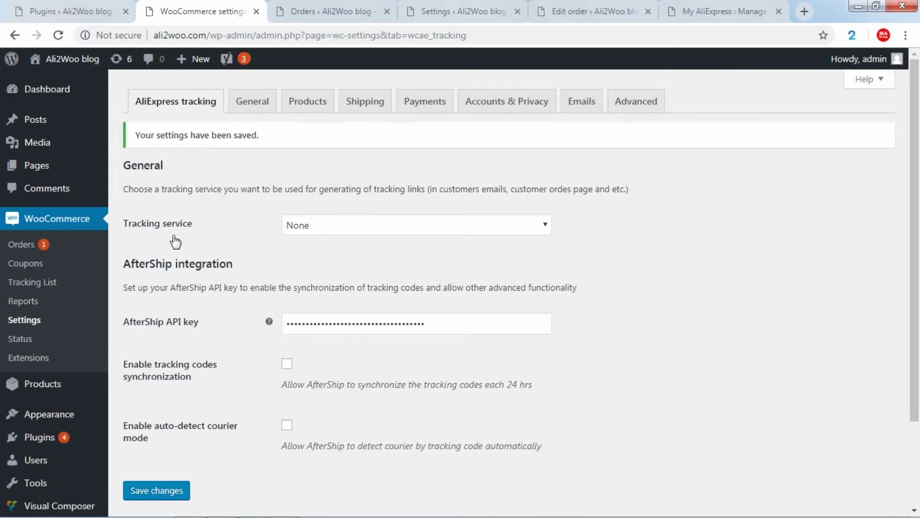
{"action": "left_click", "coordinate": [318, 225]}
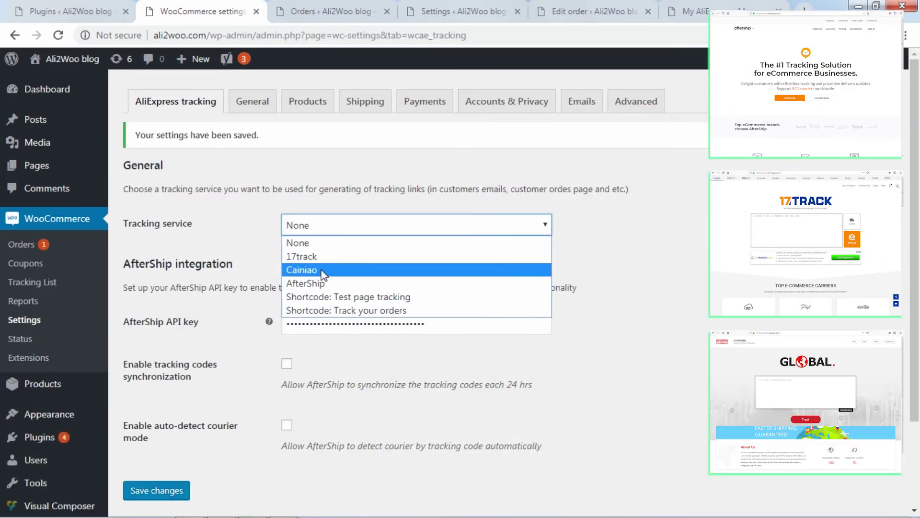
Choose 17track as the tracking service and save the settings.
{"action": "left_click", "coordinate": [319, 258]}
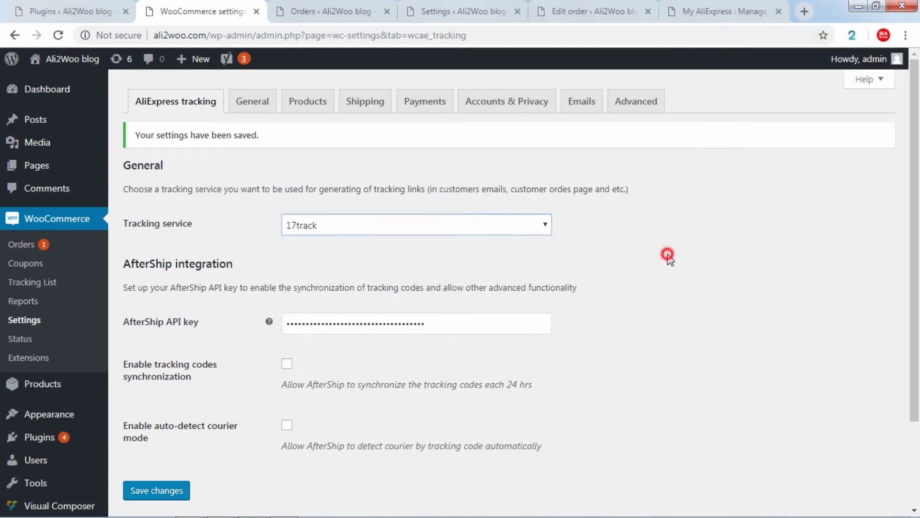
{"action": "scroll", "coordinate": [624, 269], "scroll_direction": "down", "scroll_amount": 1}
{"action": "left_click", "coordinate": [150, 422]}
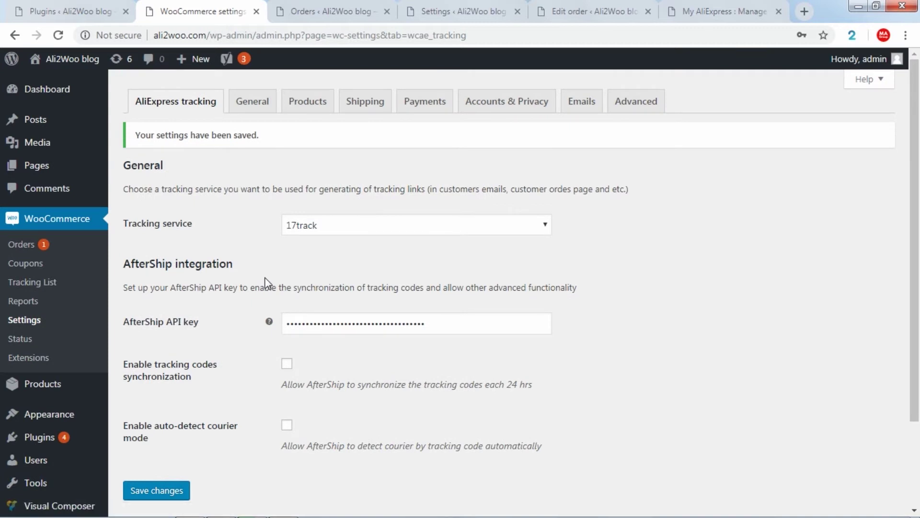
Open the order's first tracking number from the Orders list in a new tab.
{"action": "left_click", "coordinate": [340, 6]}
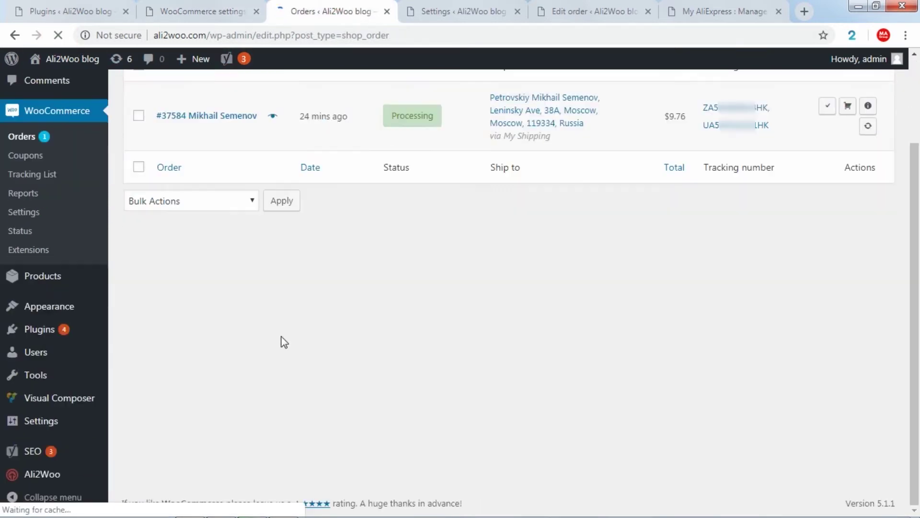
{"action": "right_click", "coordinate": [736, 216]}
{"action": "left_click", "coordinate": [757, 228]}
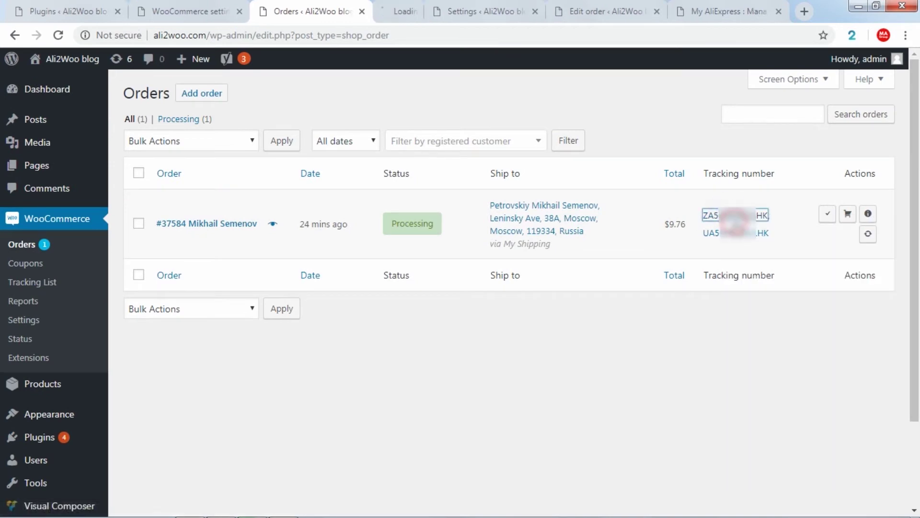
Switch to the 17TRACK tab and close the onboarding overlay over the results.
{"action": "left_click", "coordinate": [393, 11]}
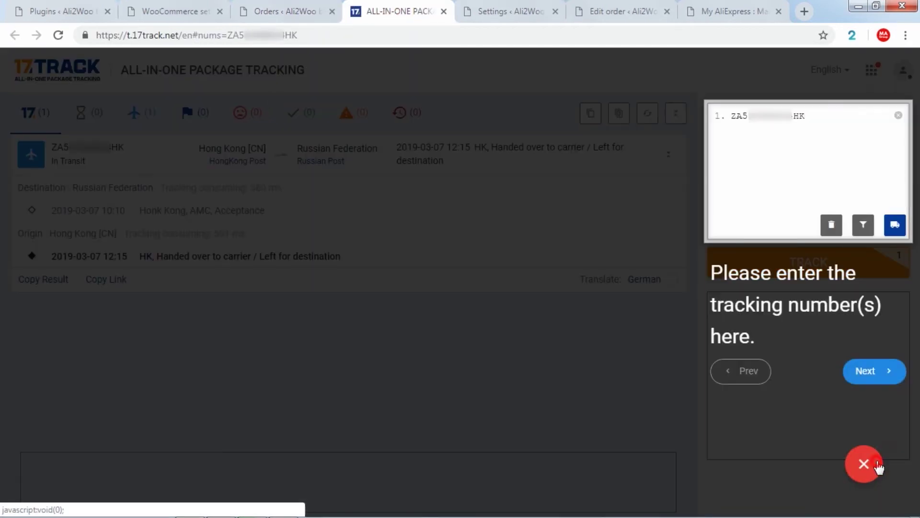
{"action": "left_click", "coordinate": [876, 467]}
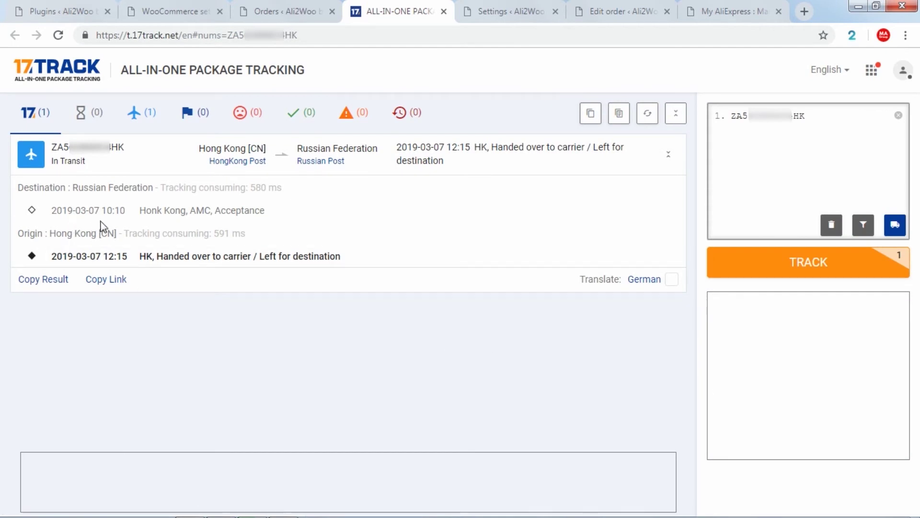
Save 'Shortcode: Track your orders' as the tracking service, then reload the Orders list.
{"action": "left_click", "coordinate": [187, 255]}
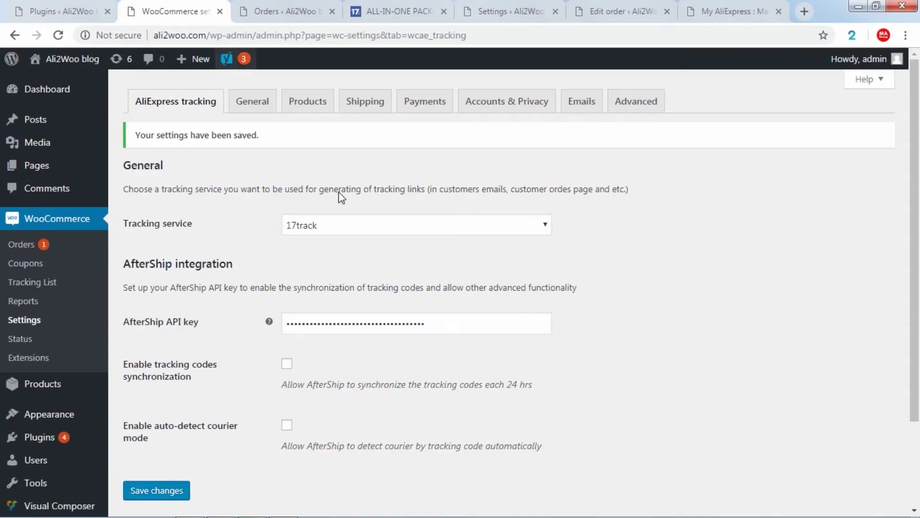
{"action": "left_click", "coordinate": [337, 222]}
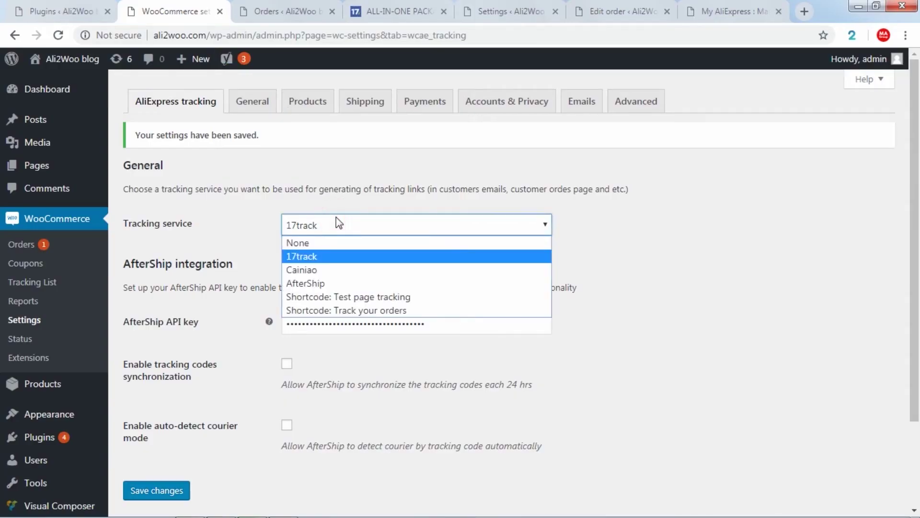
{"action": "left_click", "coordinate": [405, 309]}
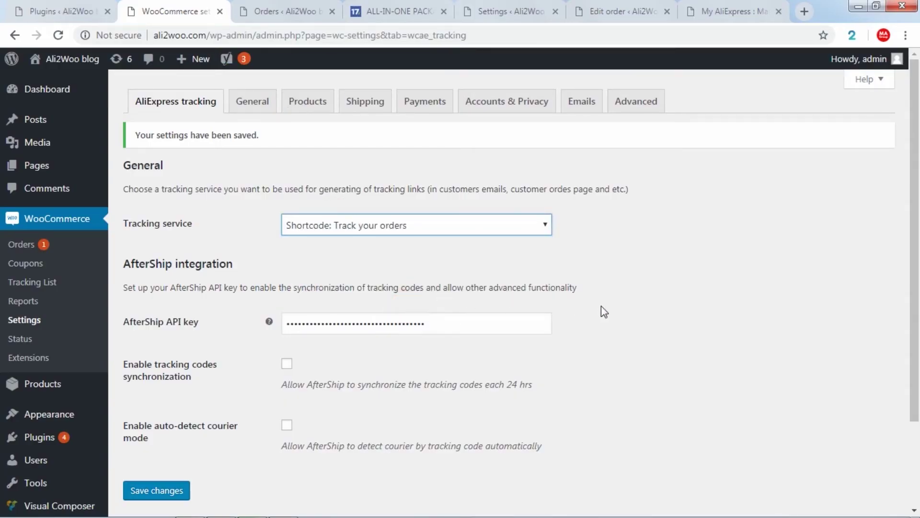
{"action": "left_click", "coordinate": [636, 311]}
{"action": "left_click", "coordinate": [177, 490]}
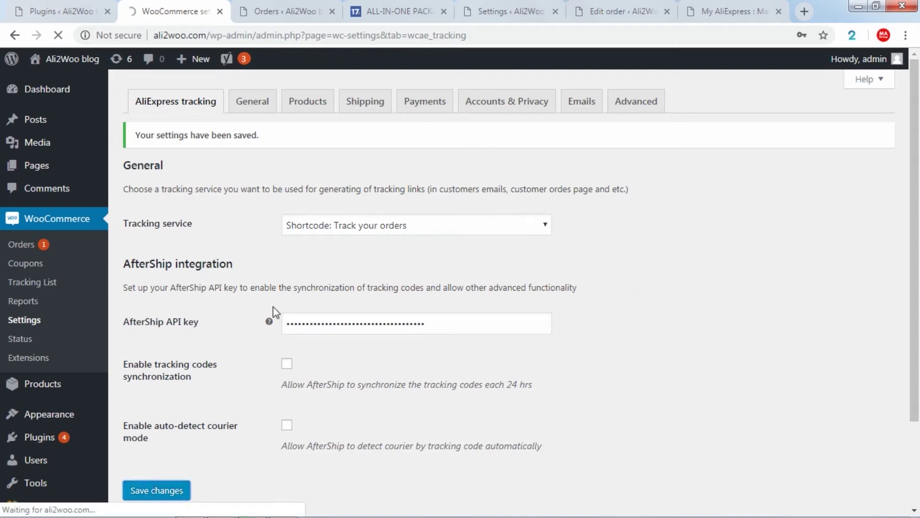
{"action": "left_click", "coordinate": [267, 10]}
{"action": "left_click", "coordinate": [58, 35]}
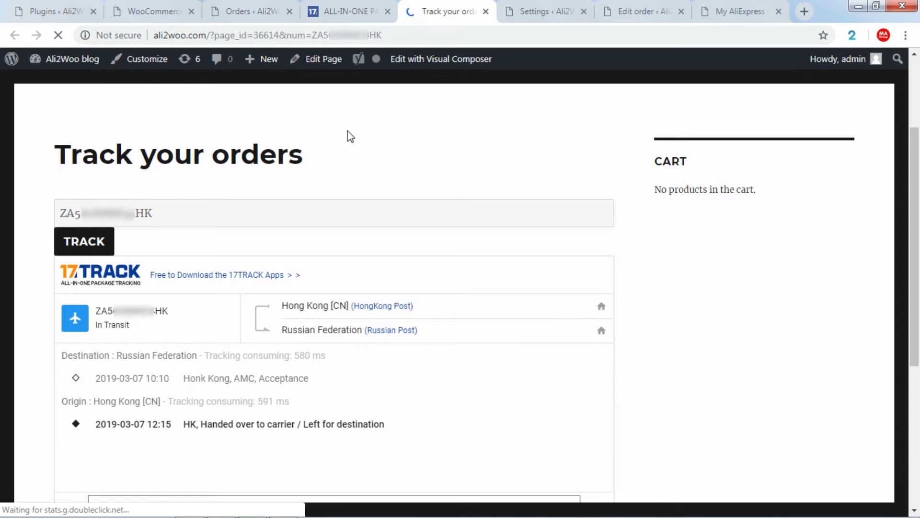
Select AfterShip as the tracking service on the tracking settings page and save.
{"action": "key", "text": "ctrl+2"}
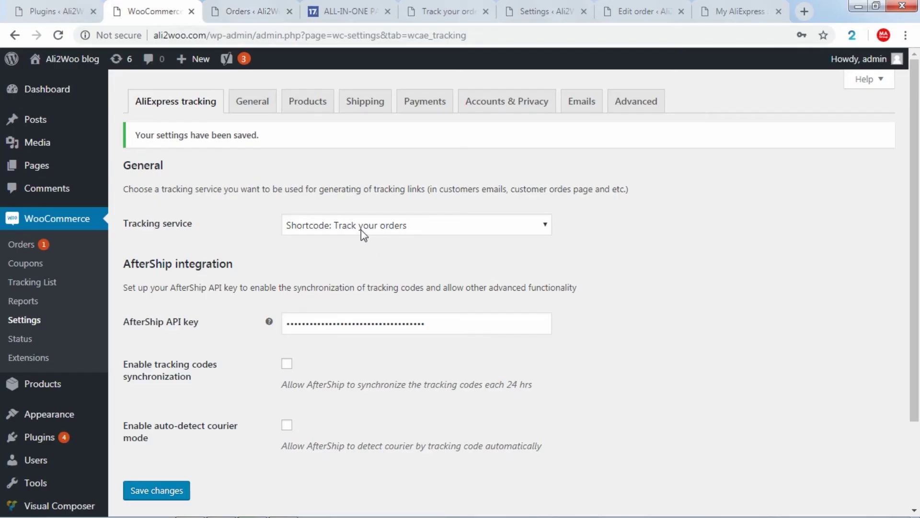
{"action": "left_click", "coordinate": [362, 229]}
{"action": "left_click", "coordinate": [329, 284]}
{"action": "left_click", "coordinate": [169, 493]}
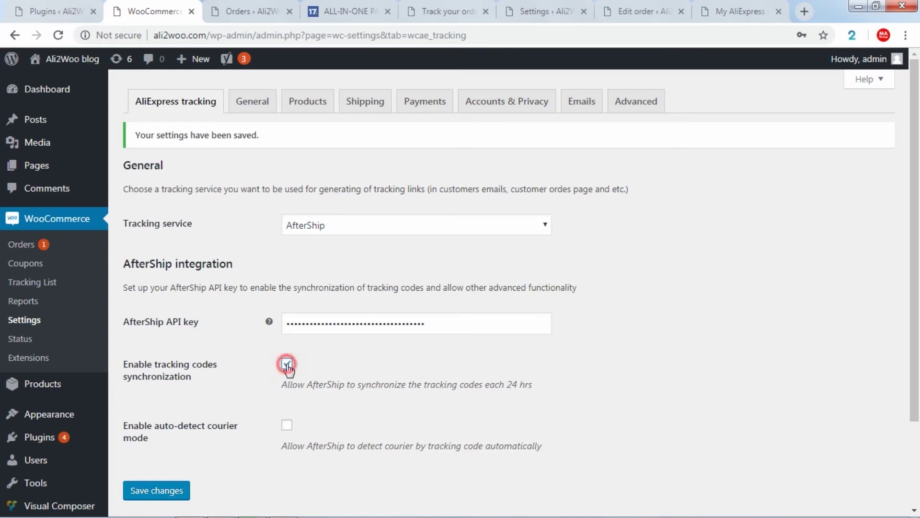
Enable auto-detect courier mode, check the stored AfterShip API key, and save the settings.
{"action": "left_click", "coordinate": [287, 425]}
{"action": "left_click_drag", "start_coordinate": [440, 328], "coordinate": [278, 330]}
{"action": "left_click", "coordinate": [212, 342]}
{"action": "mouse_move", "coordinate": [267, 326]}
{"action": "scroll", "coordinate": [262, 374], "scroll_direction": "down", "scroll_amount": 1}
{"action": "left_click", "coordinate": [166, 424]}
Open WooCommerce > Tracking List showing the two published tracking numbers.
{"action": "left_click", "coordinate": [36, 284]}
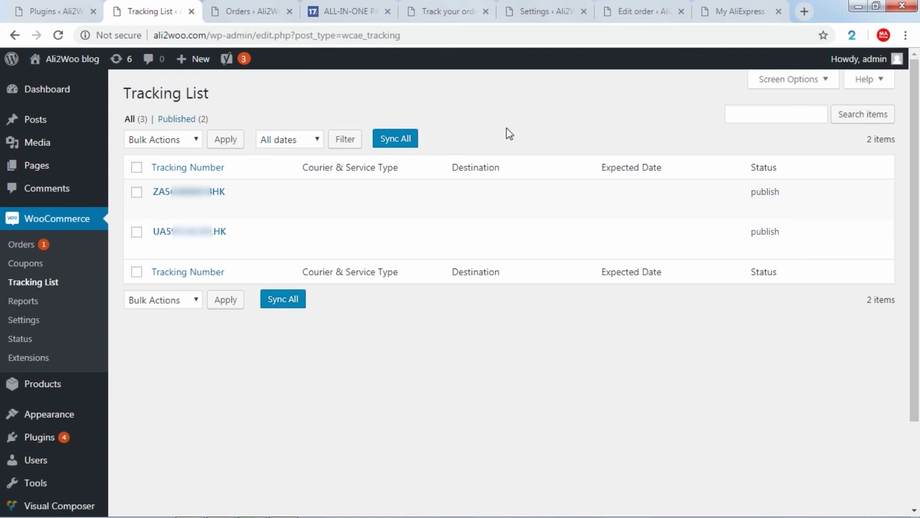
{"action": "mouse_move", "coordinate": [208, 211]}
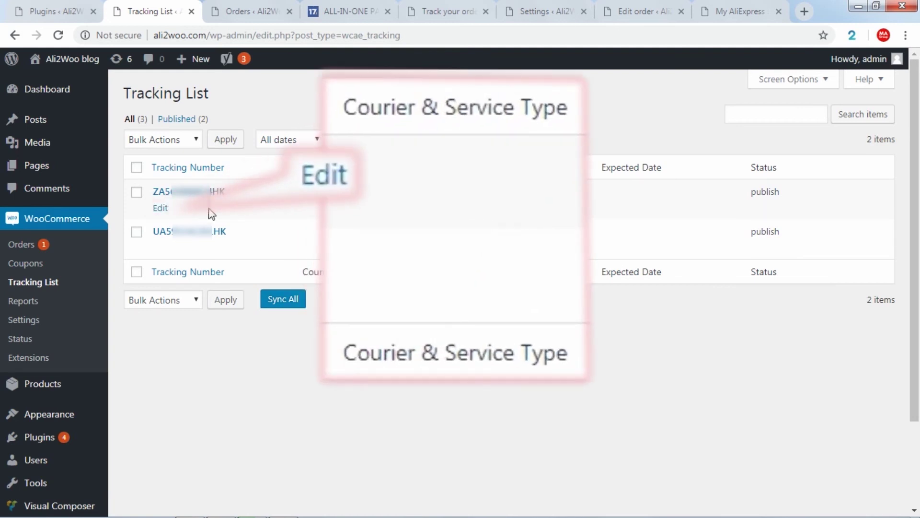